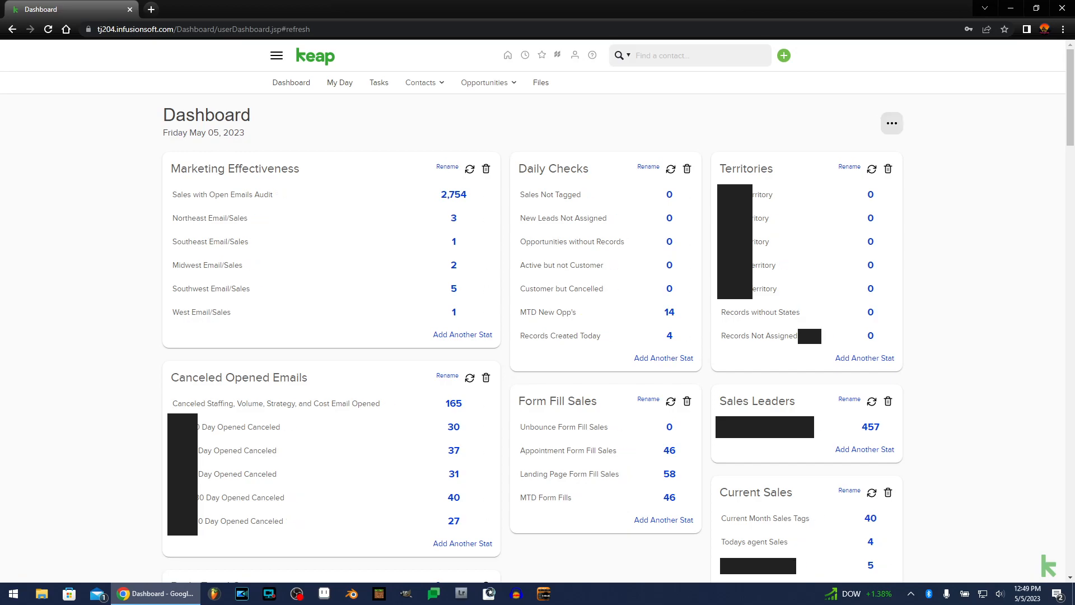
Add the Recent Activity widget to the dashboard.
click(892, 123)
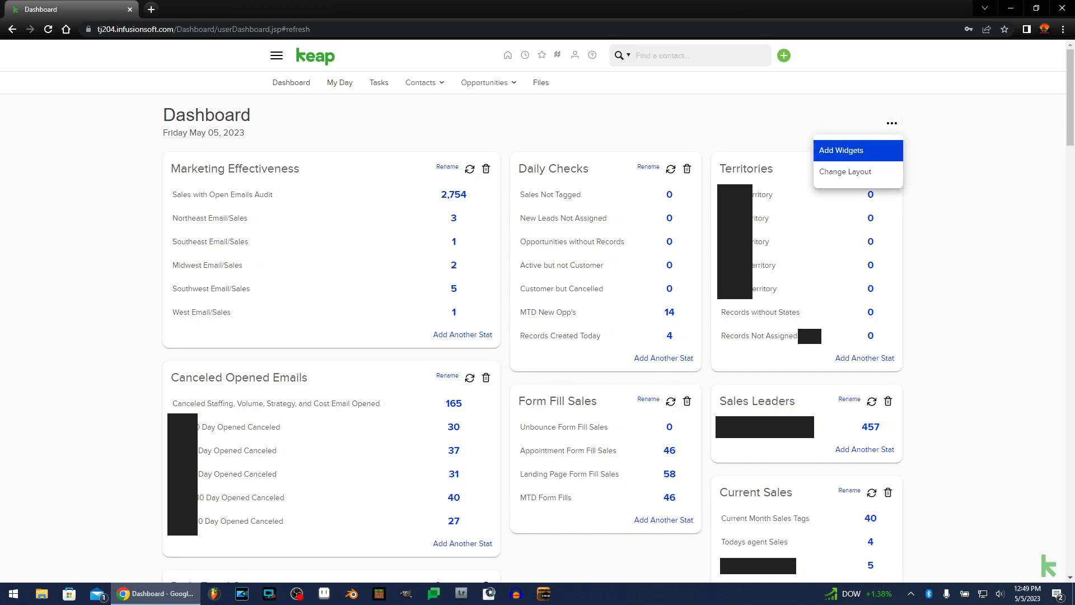
click(841, 150)
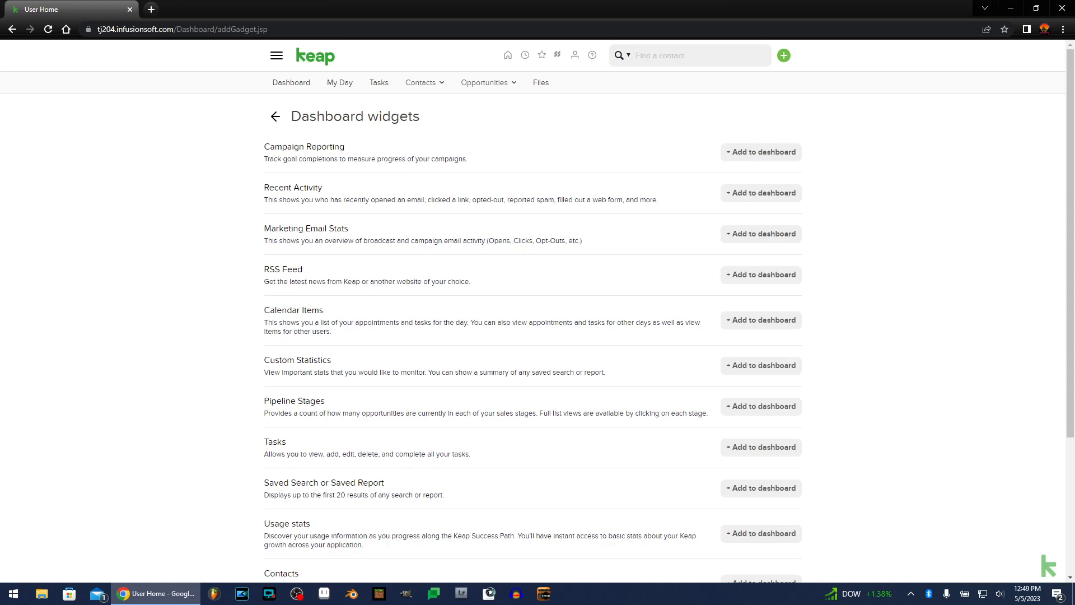
drag(264, 187, 323, 188)
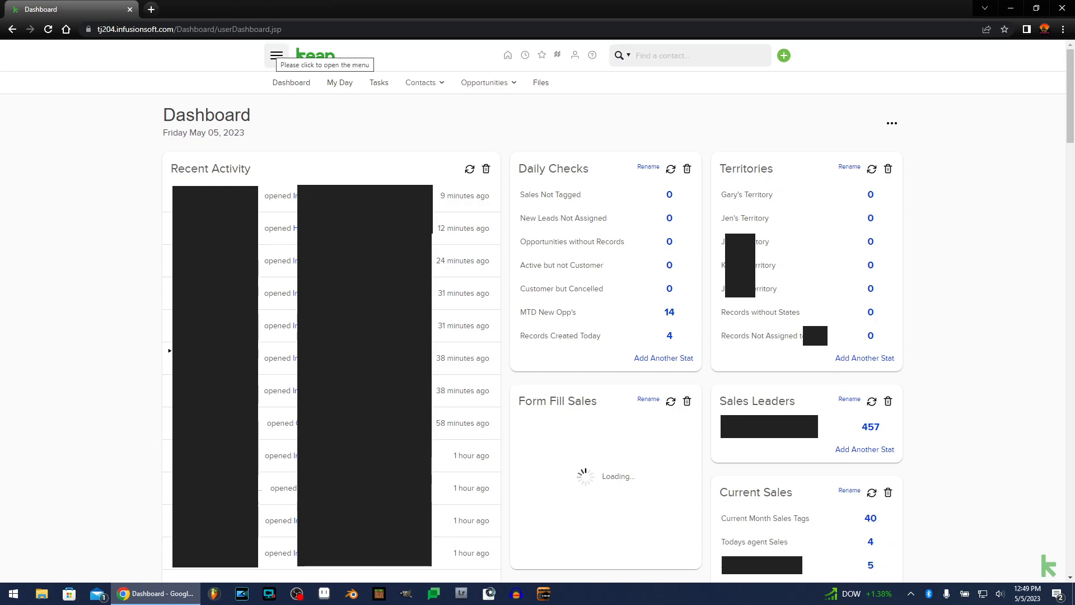
Open a new tag form from the CRM tag settings.
click(277, 55)
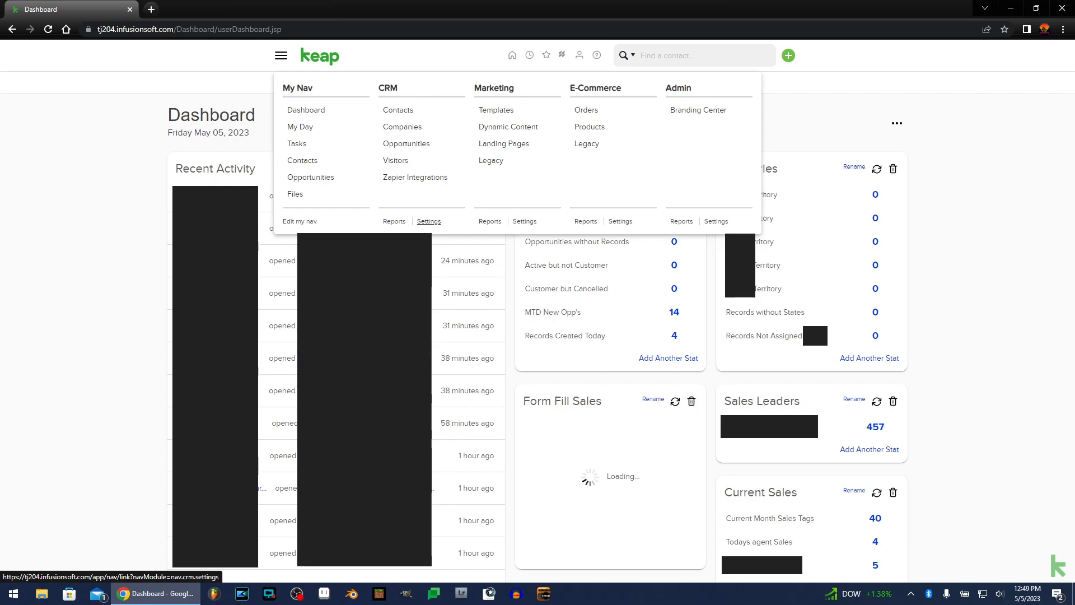
click(429, 221)
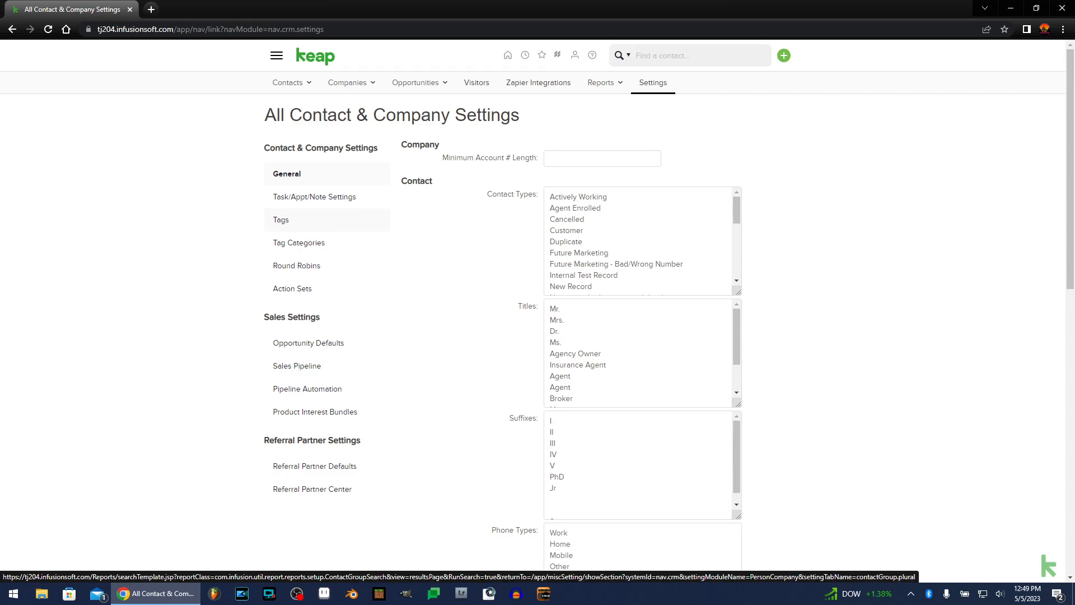
click(281, 219)
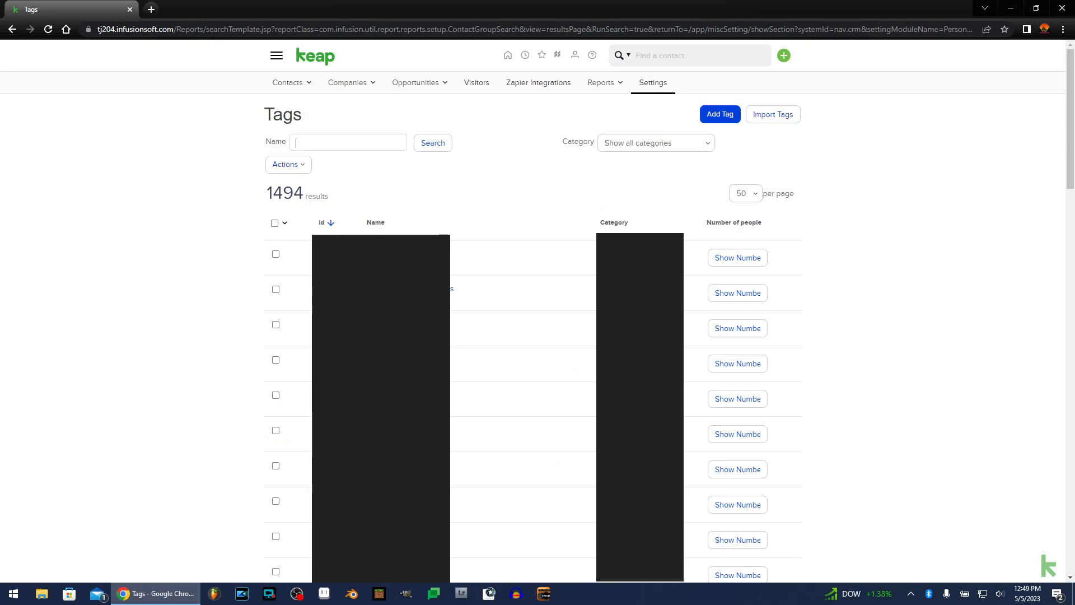
click(721, 114)
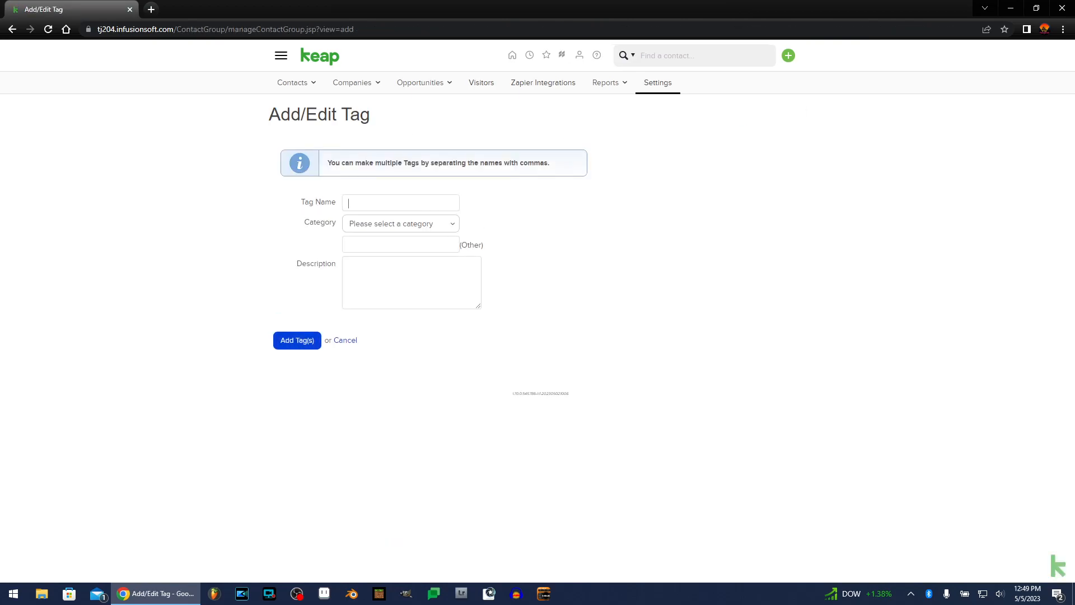
Enter the tag name open emails with the new category email activities.
text(email)
key(BackSpace)
key(BackSpace)
key(BackSpace)
key(BackSpace)
text(open)
text( emails)
text(email a)
text(ctivities)
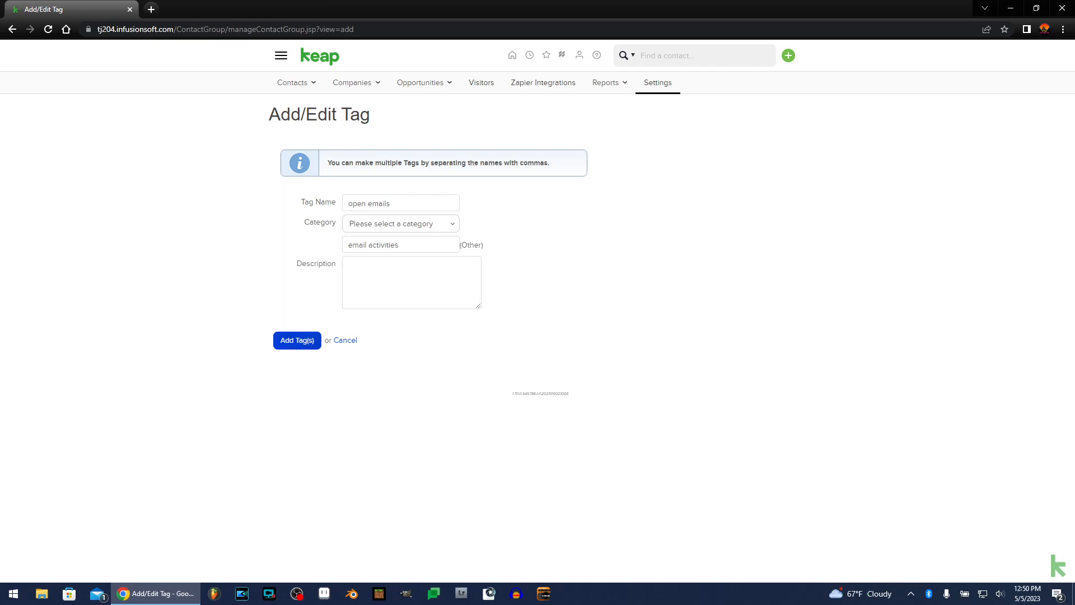
Return to the dashboard and open the full list of today's activities from the Recent Activity widget.
click(281, 55)
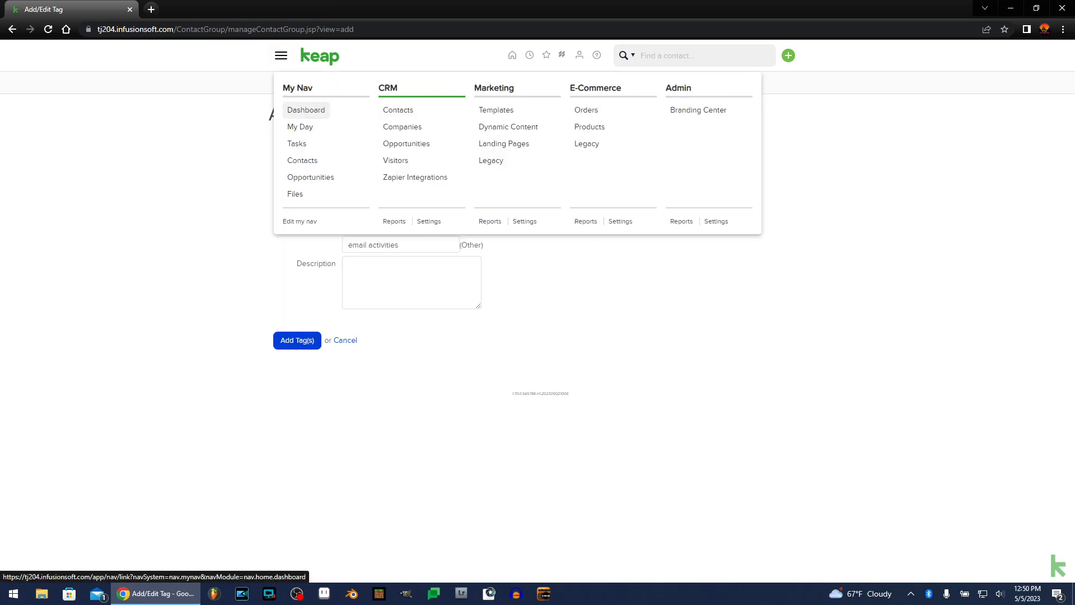
click(306, 110)
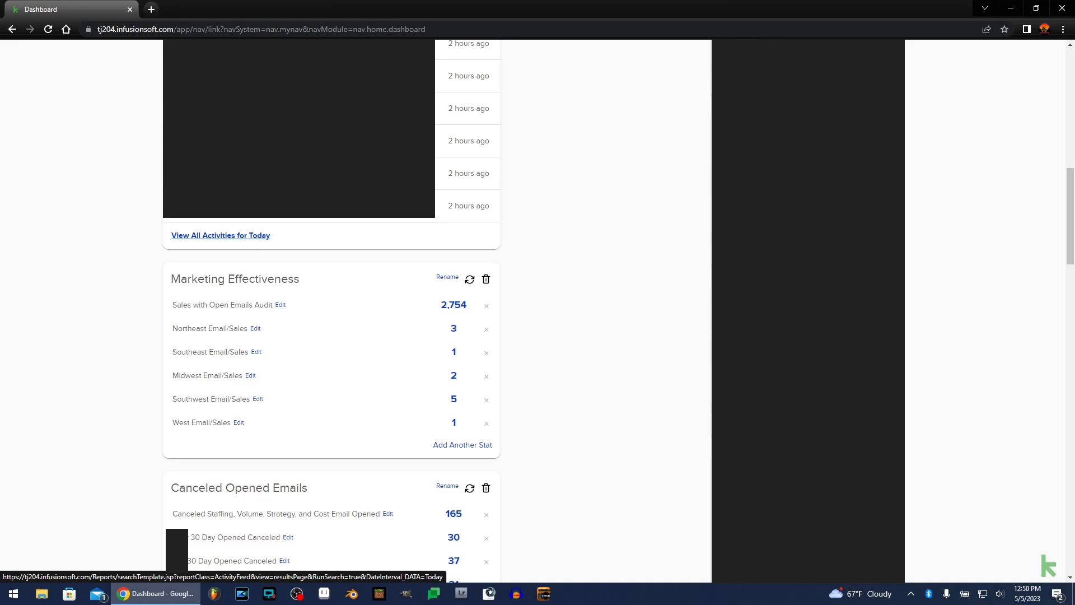
click(221, 235)
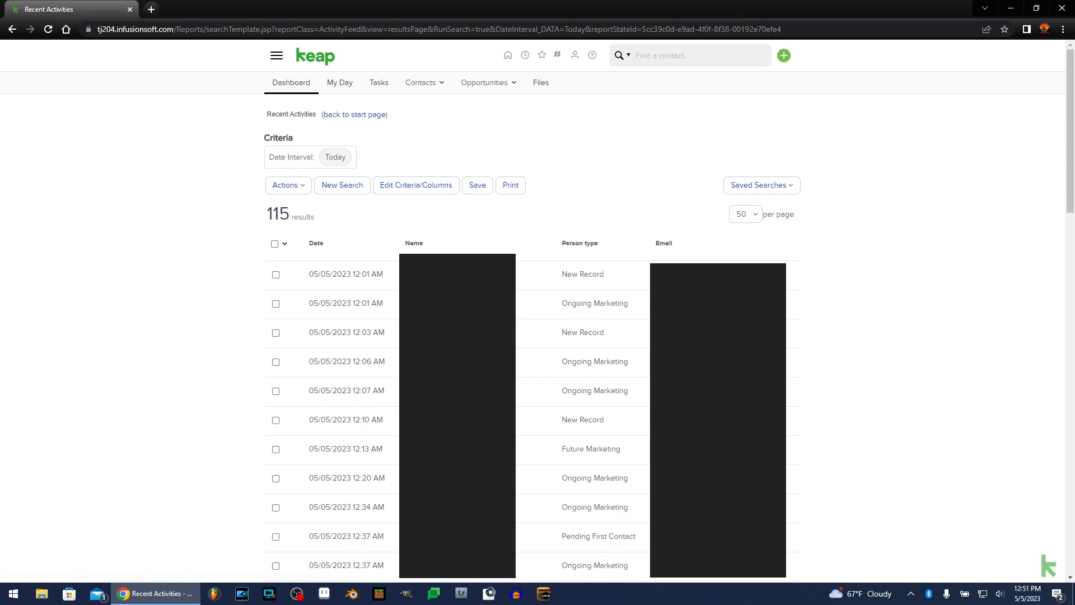
Filter the activities by type Opened an email with the Today date interval.
click(417, 185)
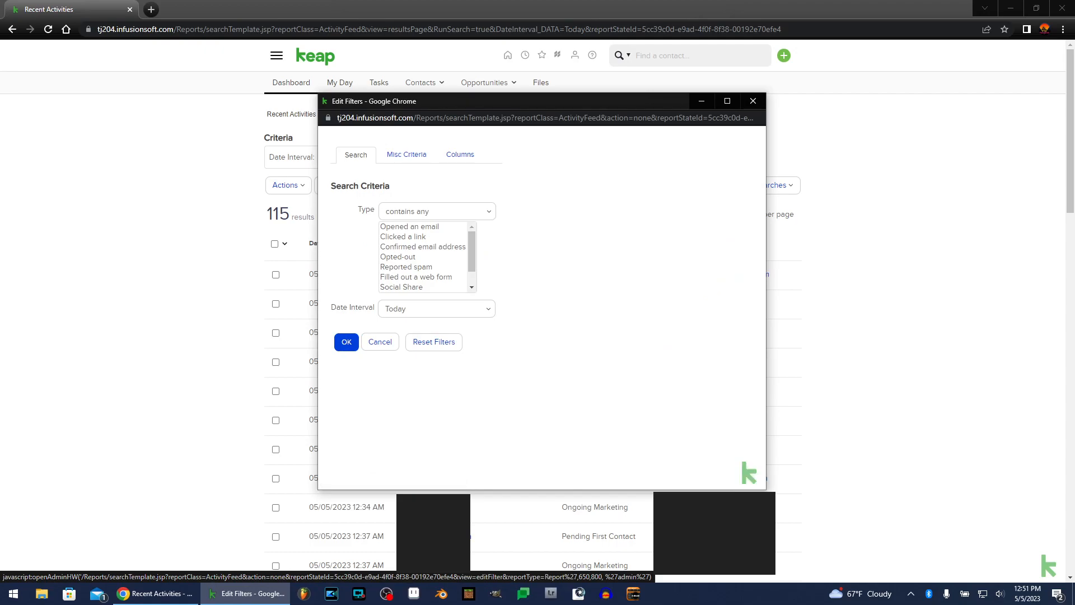
click(409, 227)
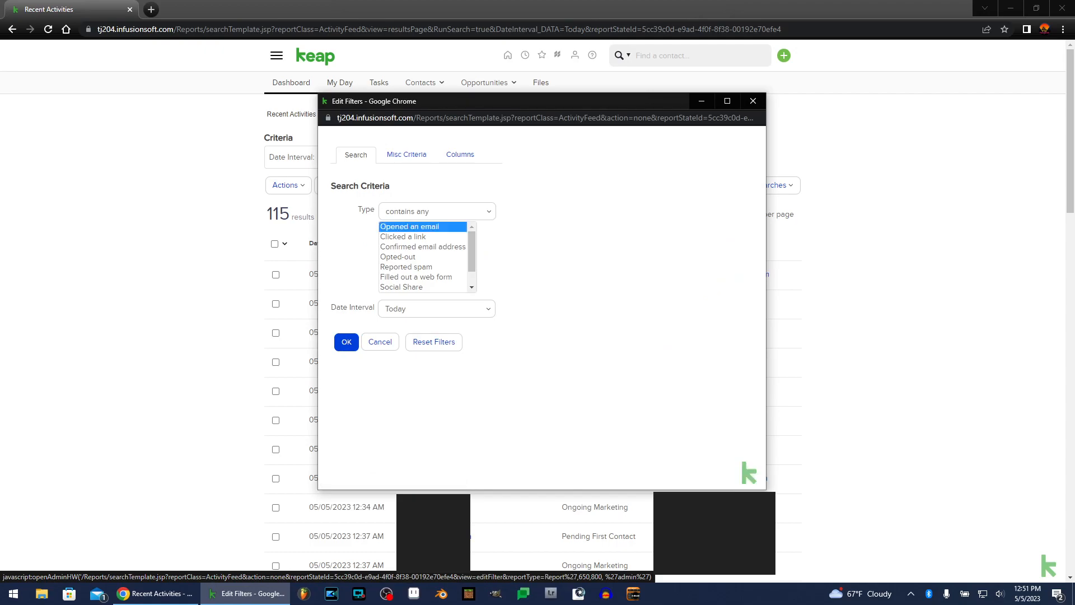
click(403, 236)
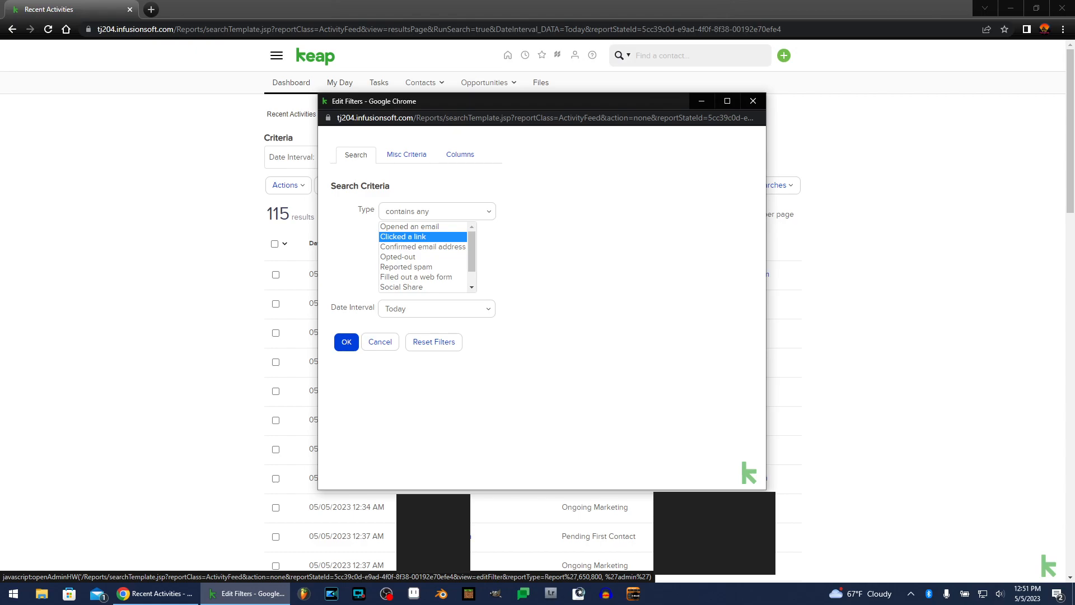
click(410, 226)
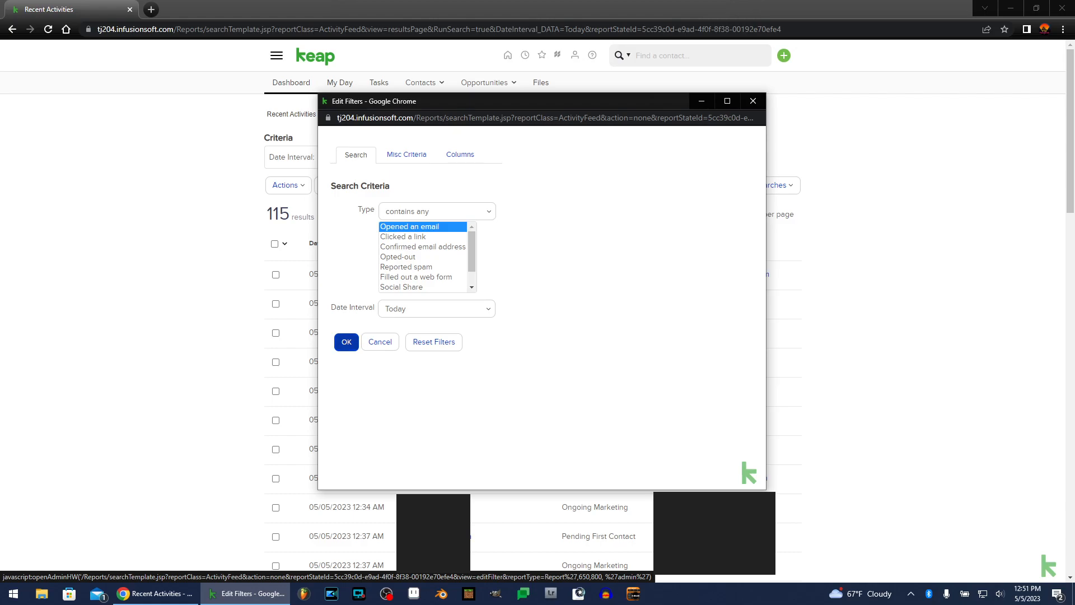
click(437, 309)
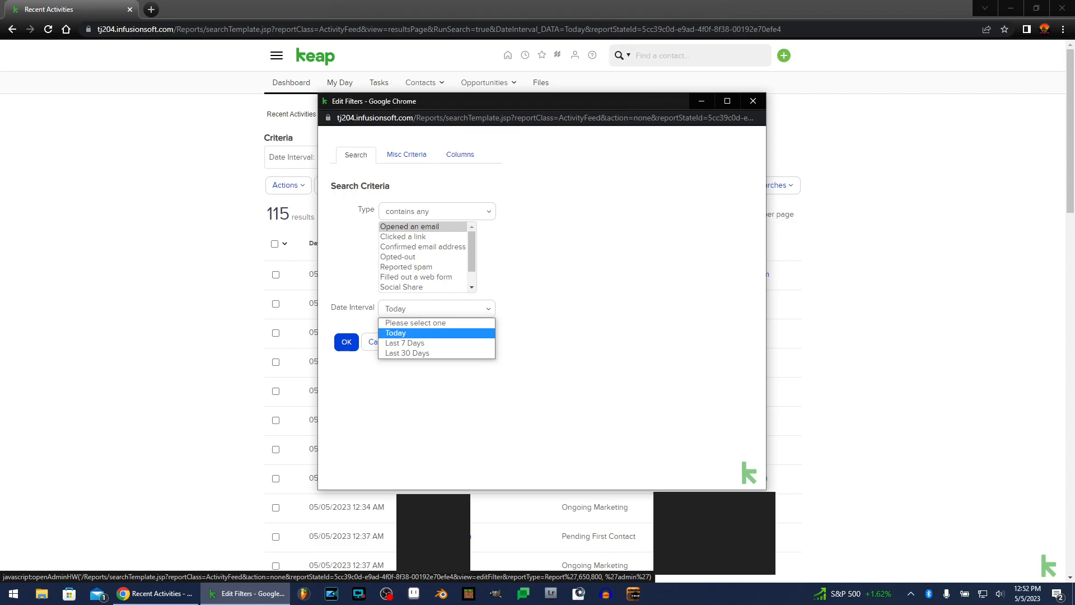
key(Return)
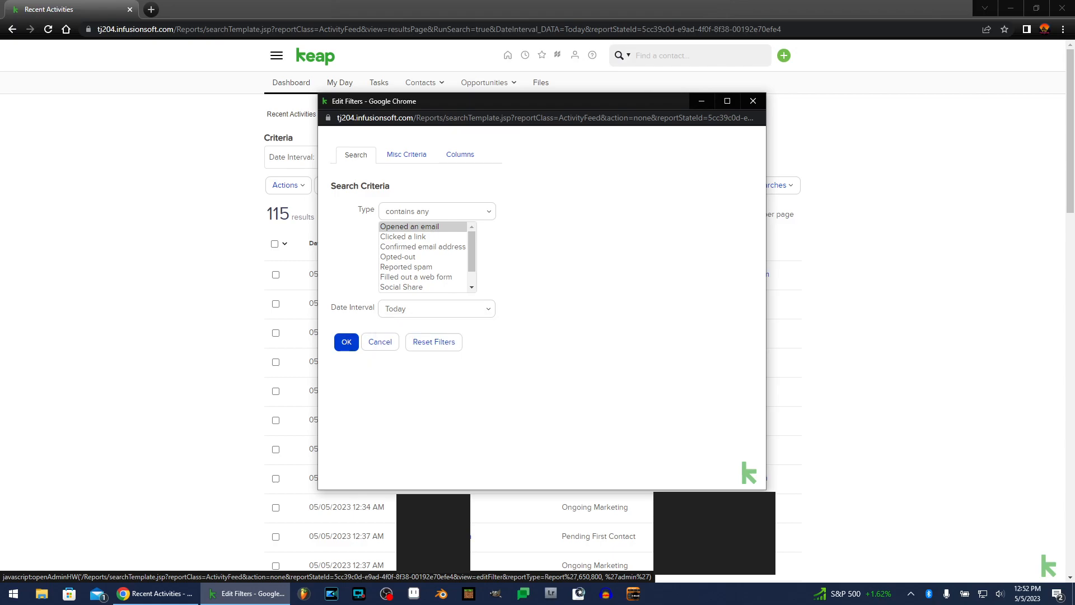
key(Return)
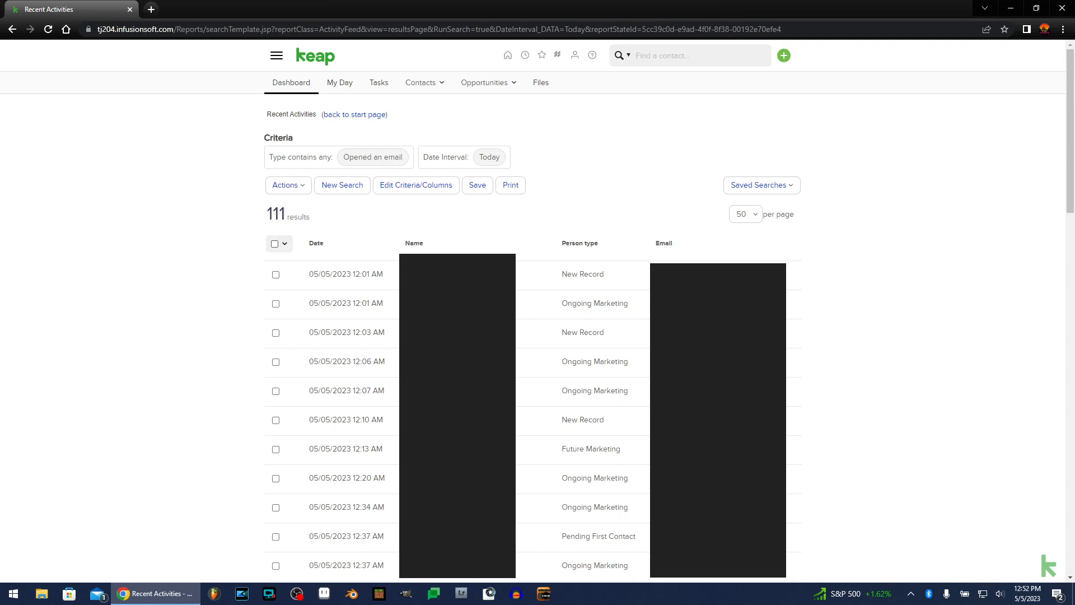
Apply the Email Activities -> Opened tag to all listed contacts and process the action.
click(274, 244)
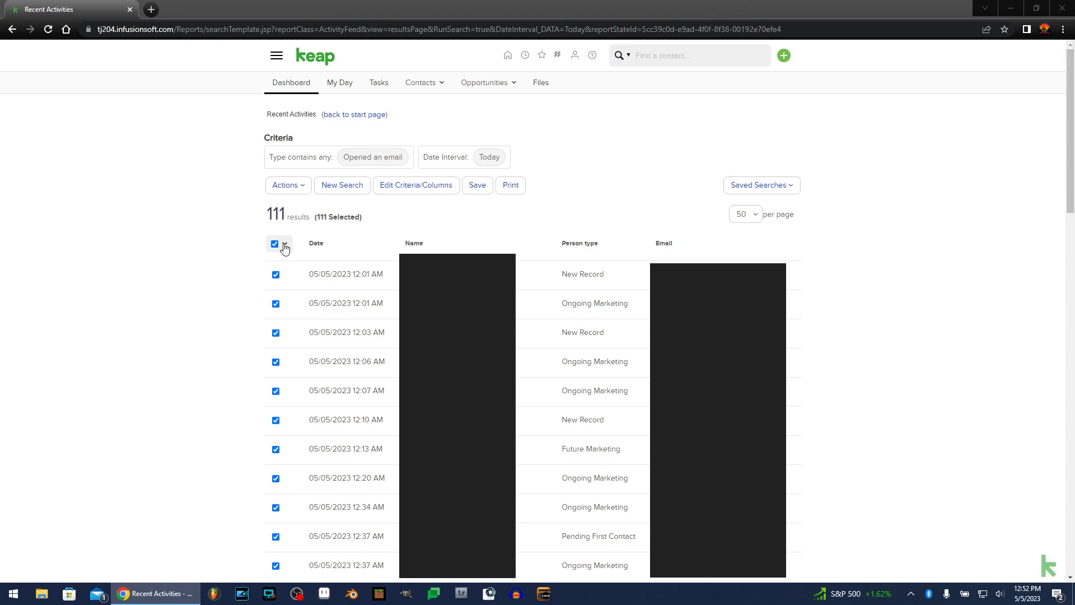
click(304, 189)
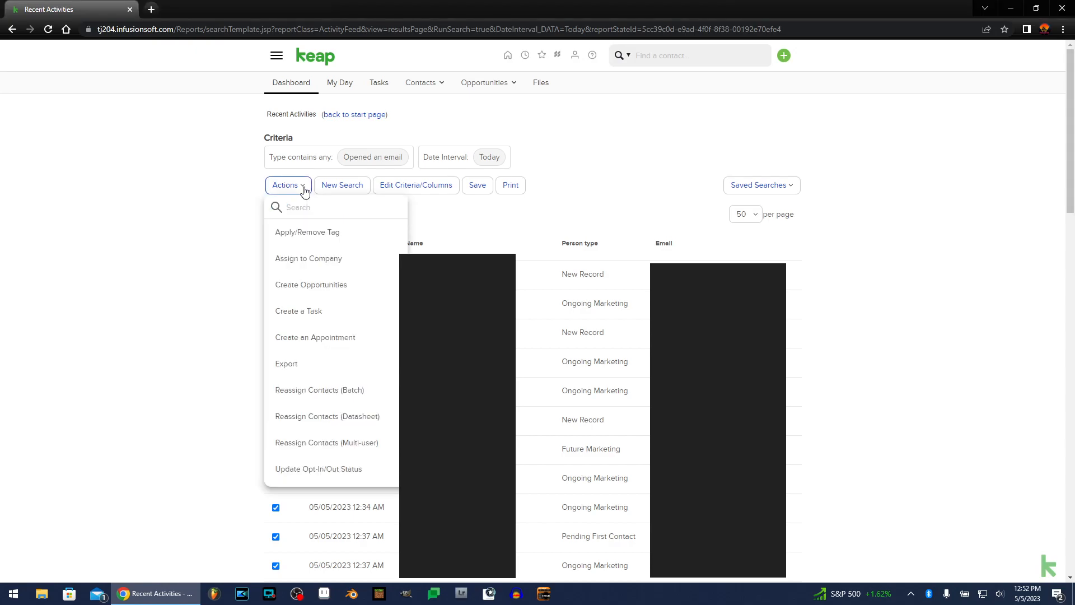
click(297, 239)
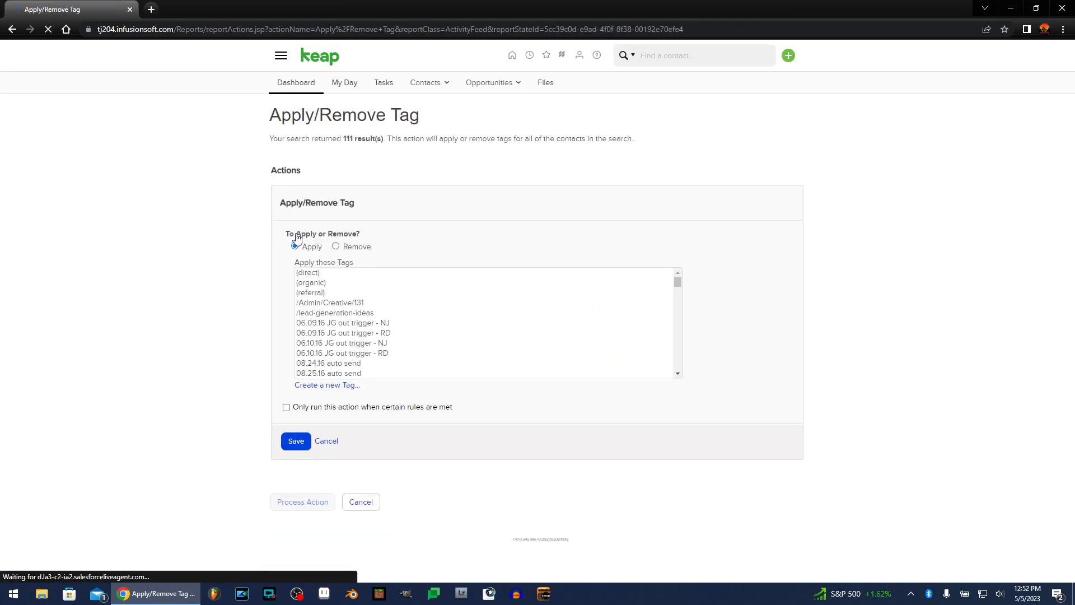
click(322, 303)
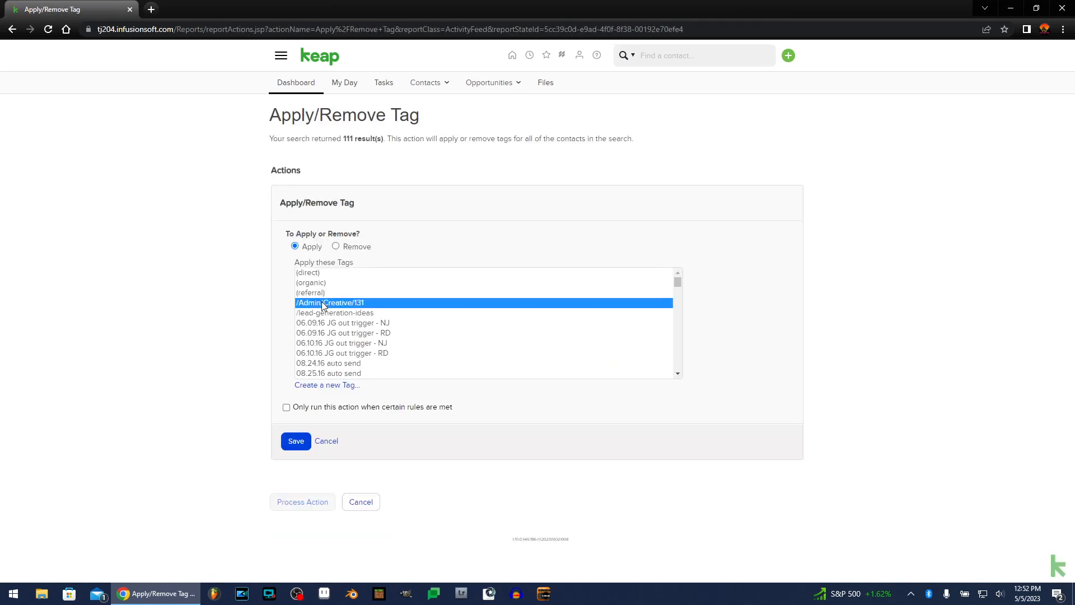
key(e)
key(m)
key(Down)
key(Down)
key(Down)
key(Down)
key(Down)
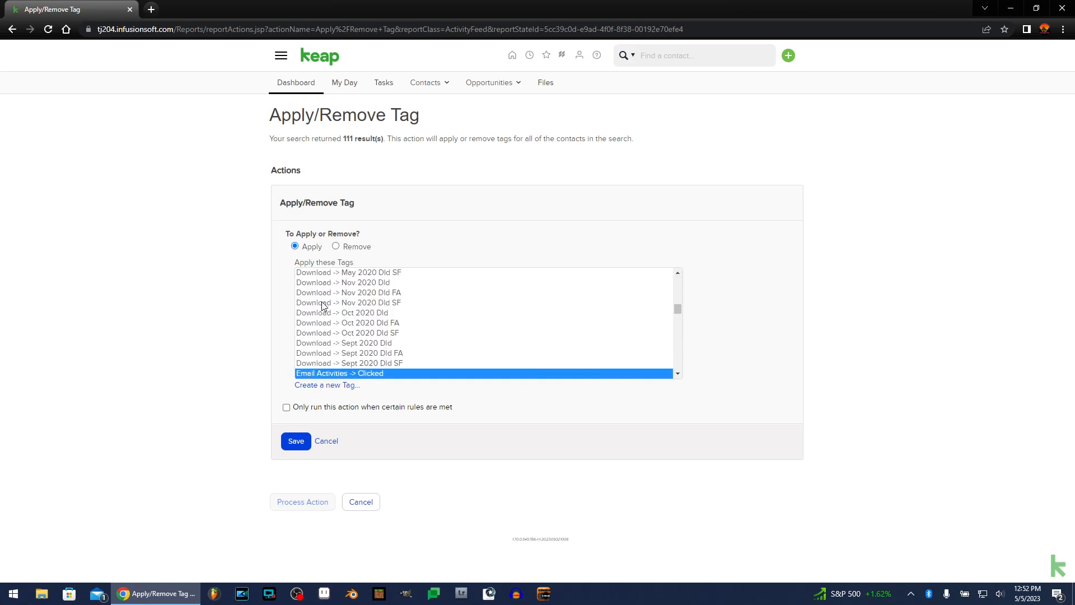
key(Down)
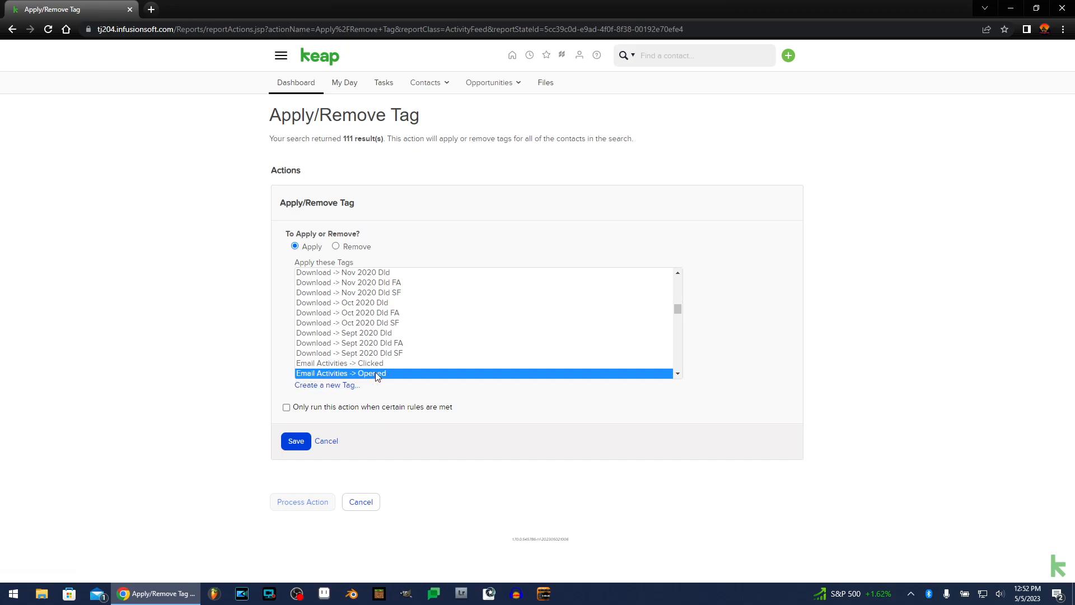
click(296, 443)
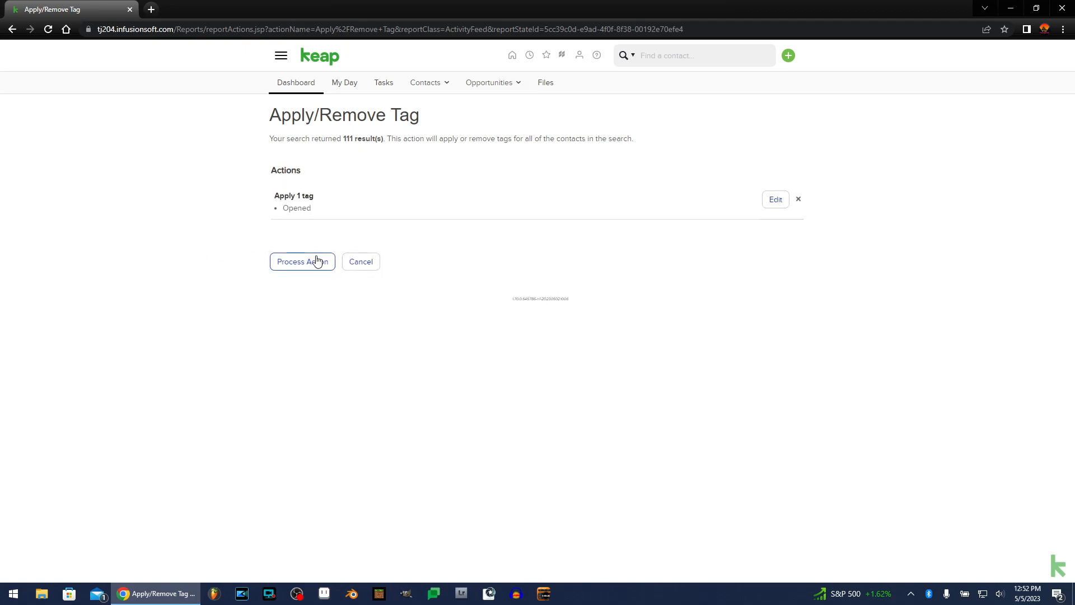
click(317, 261)
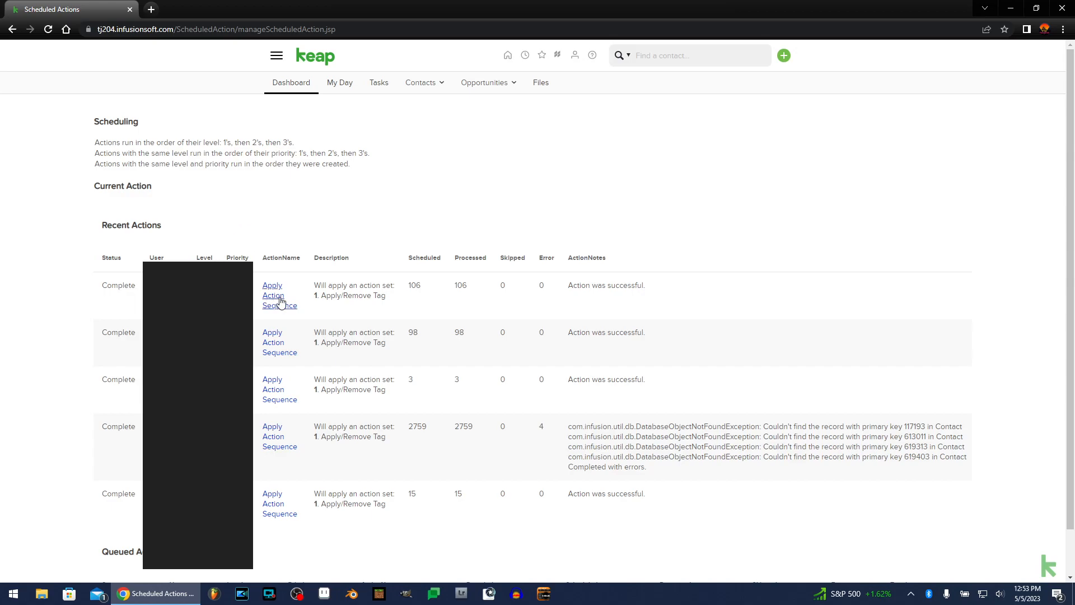
Start a contact search filtered by the tag Email Activities -> Opened.
click(276, 58)
click(391, 112)
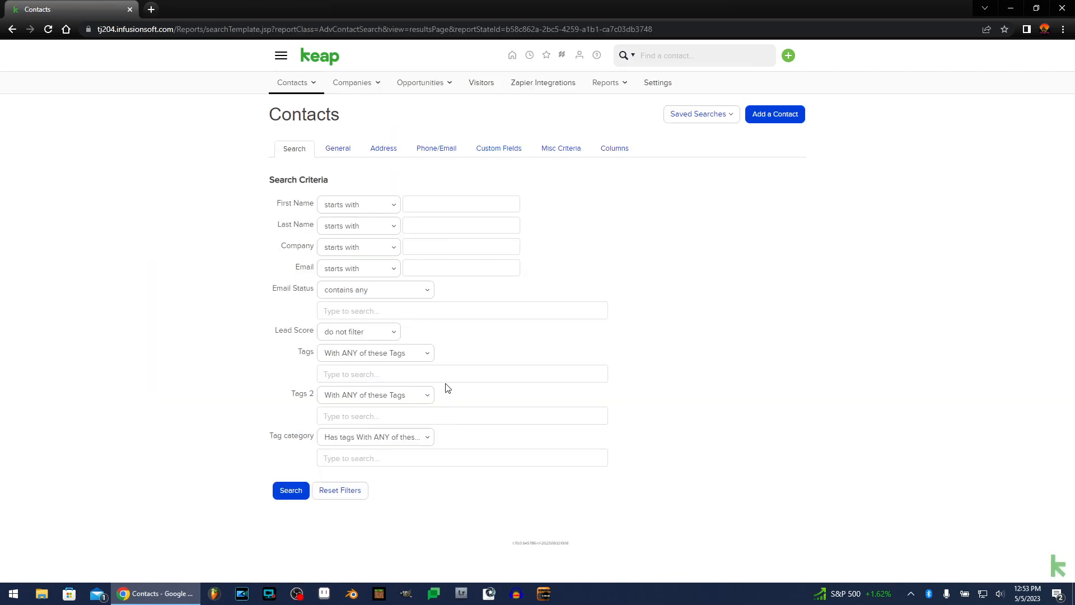
click(443, 381)
text(email activi)
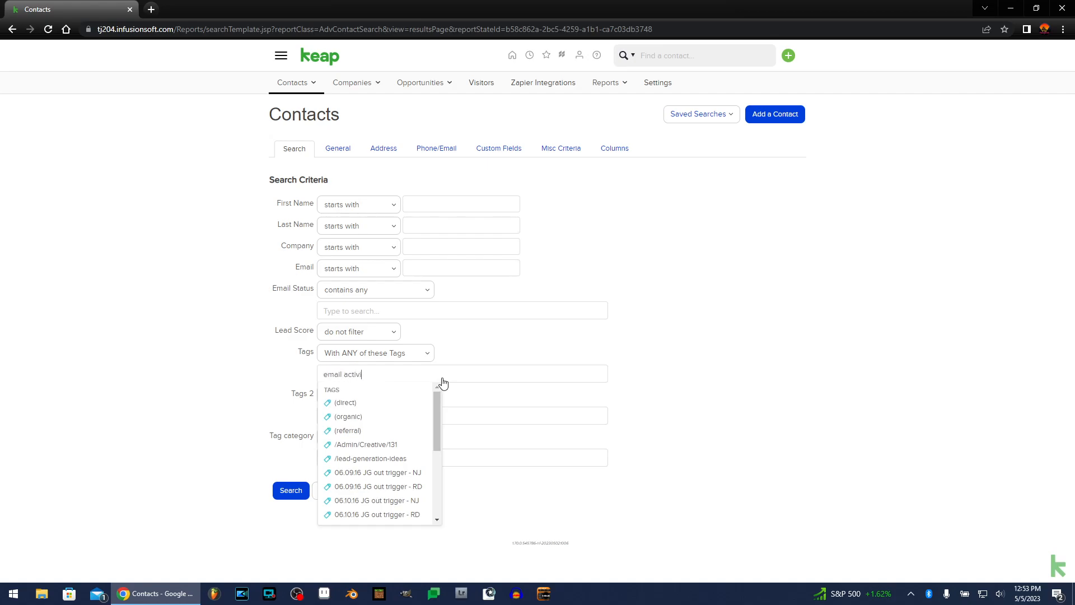
text(ties)
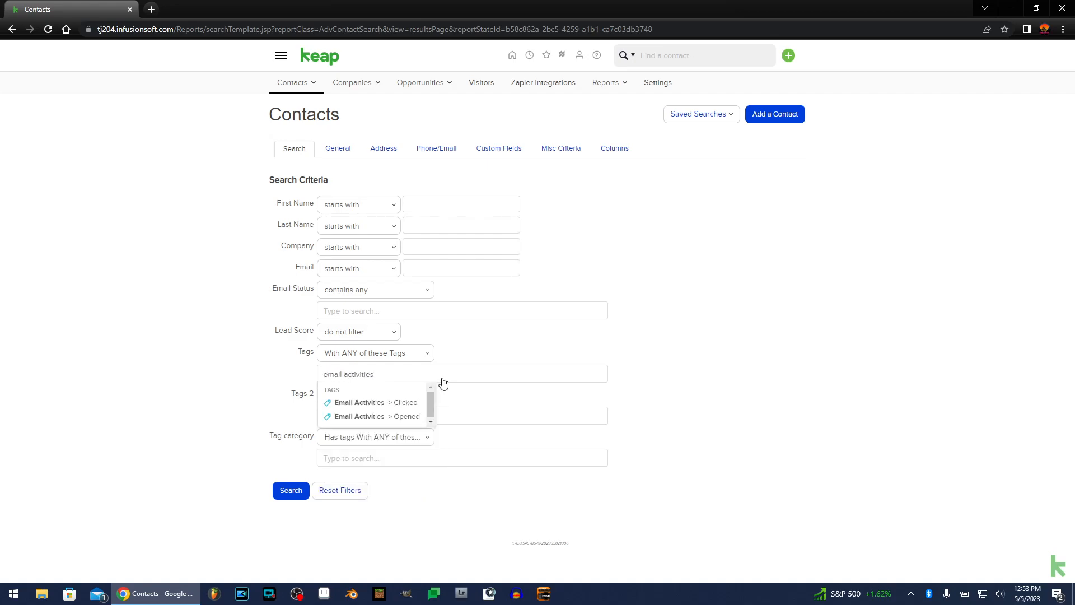
click(413, 417)
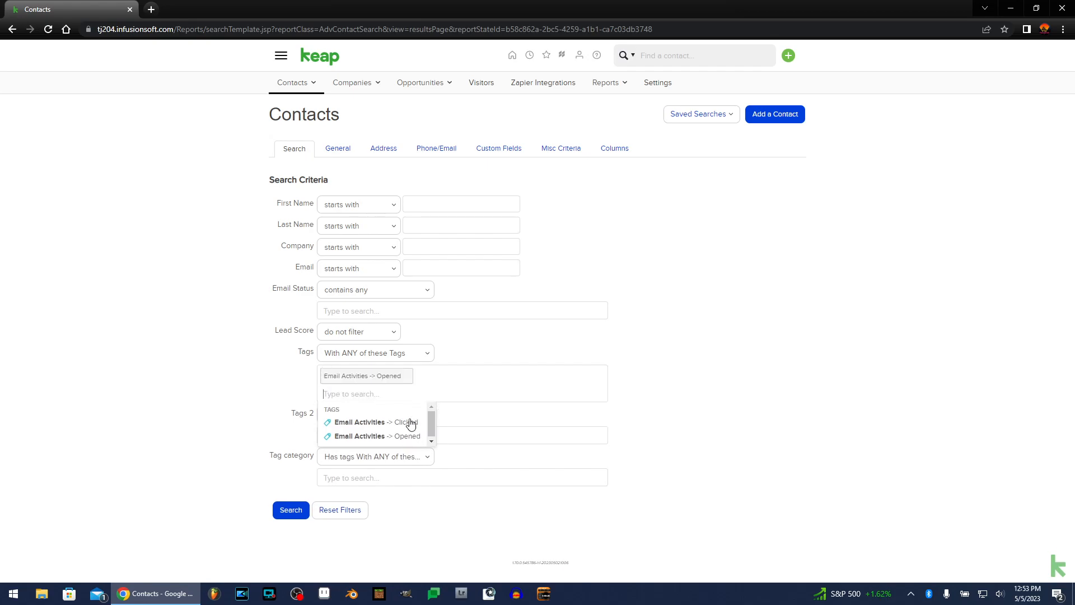
Add office state AZ to the contact search criteria and run the search.
click(382, 148)
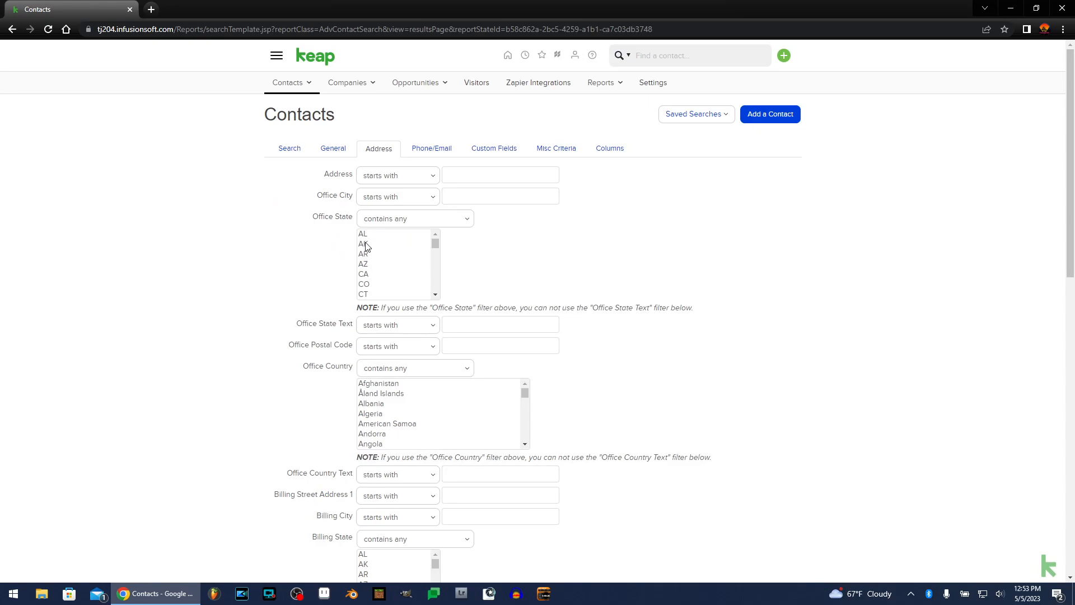
click(364, 264)
key(Return)
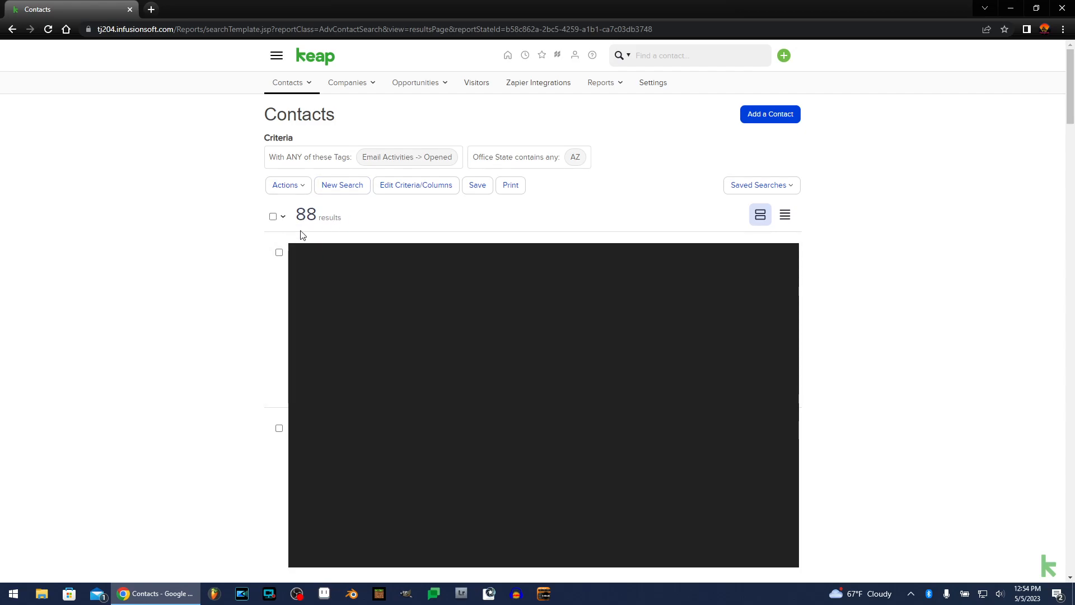
Change the search's office state criterion to AK and rerun the search.
click(417, 186)
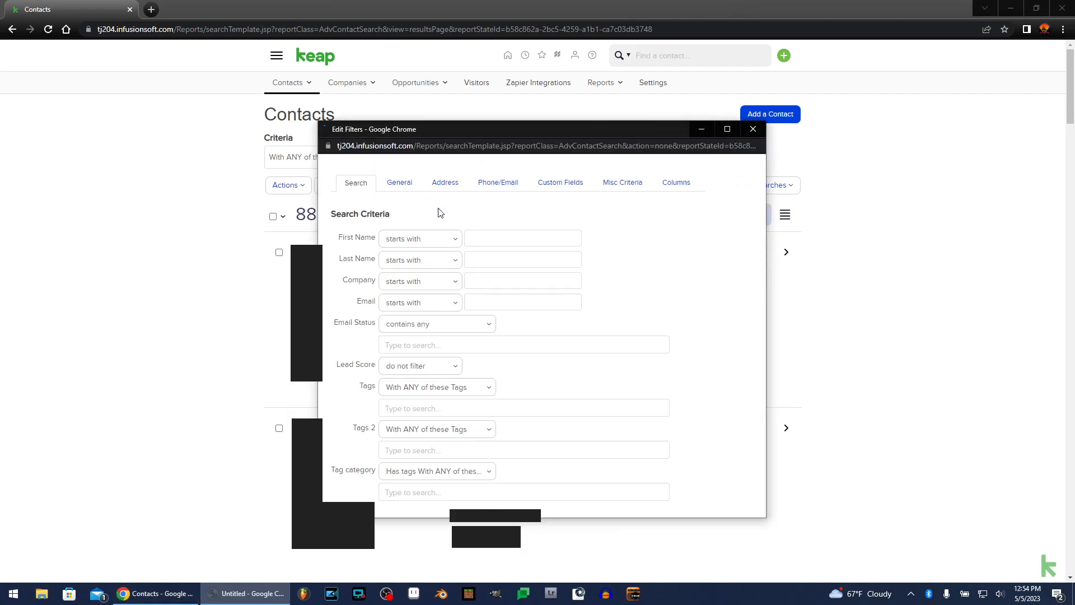
click(449, 154)
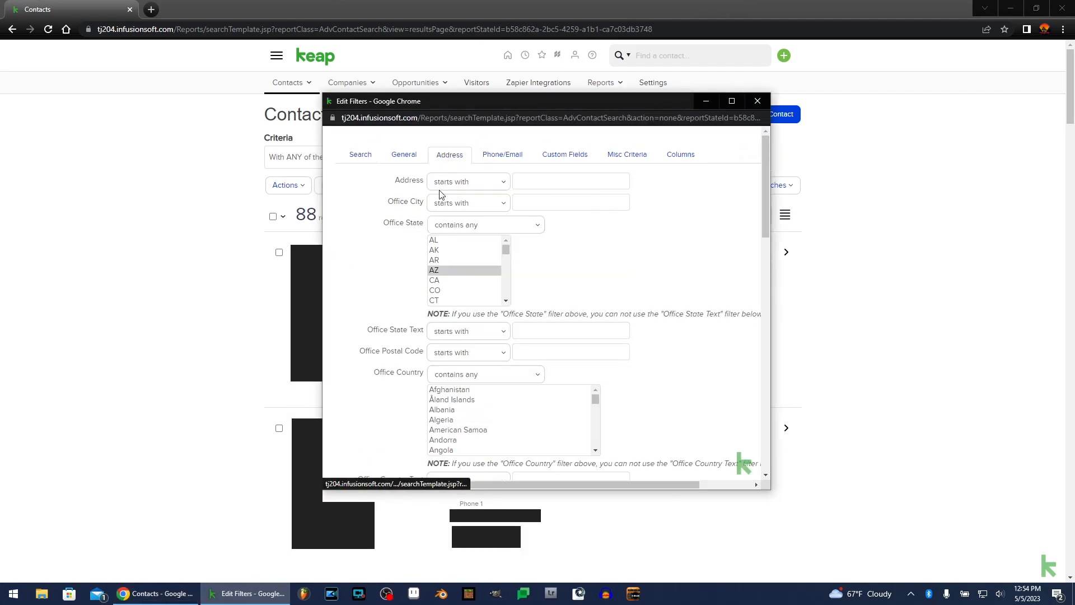
click(433, 251)
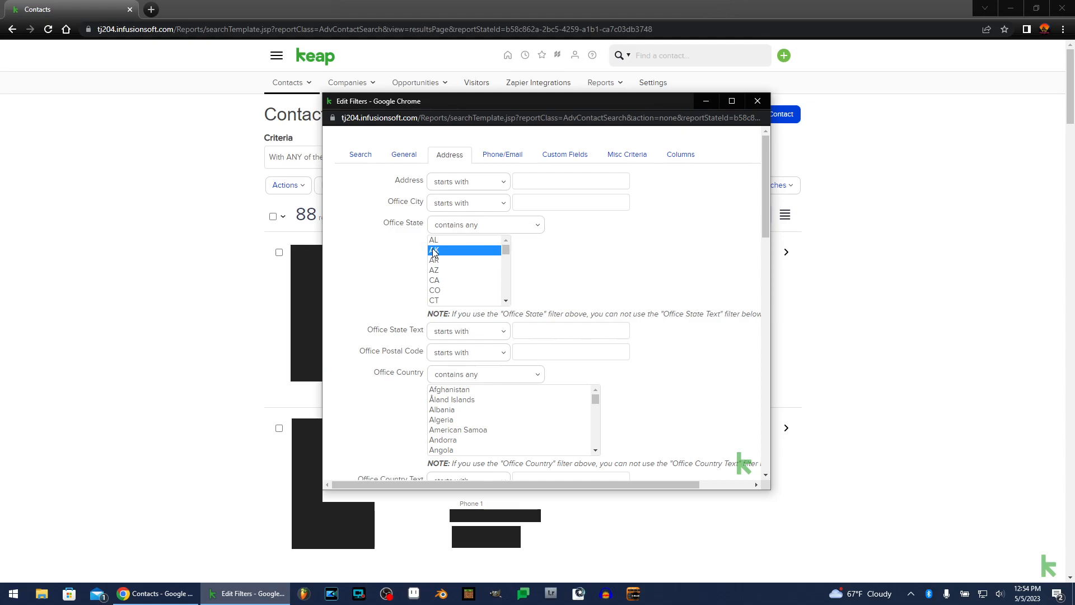
key(Return)
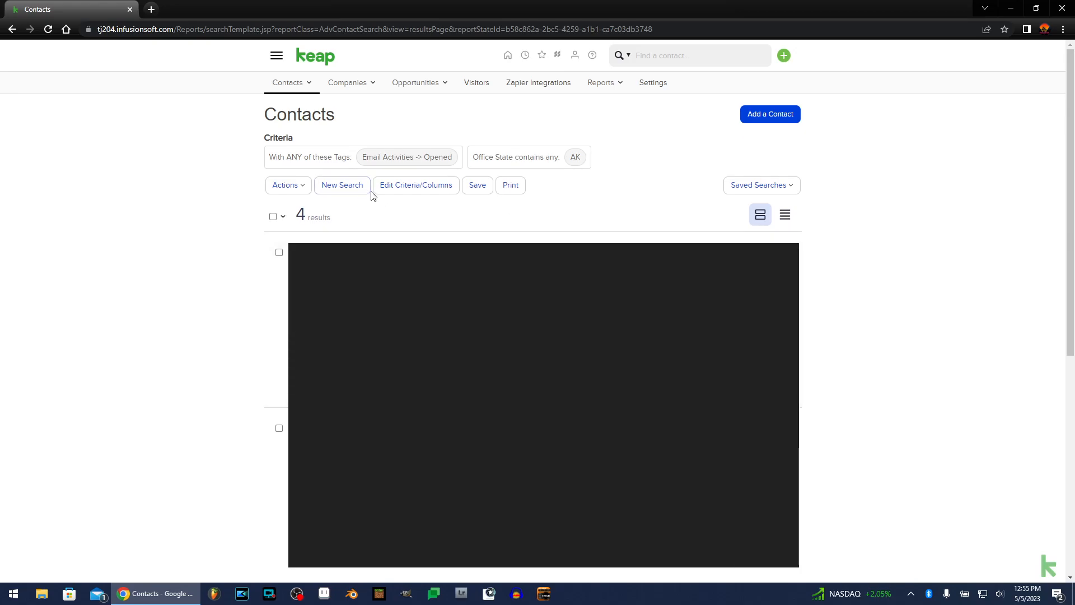
Remove the office state criterion from the contact search.
click(276, 61)
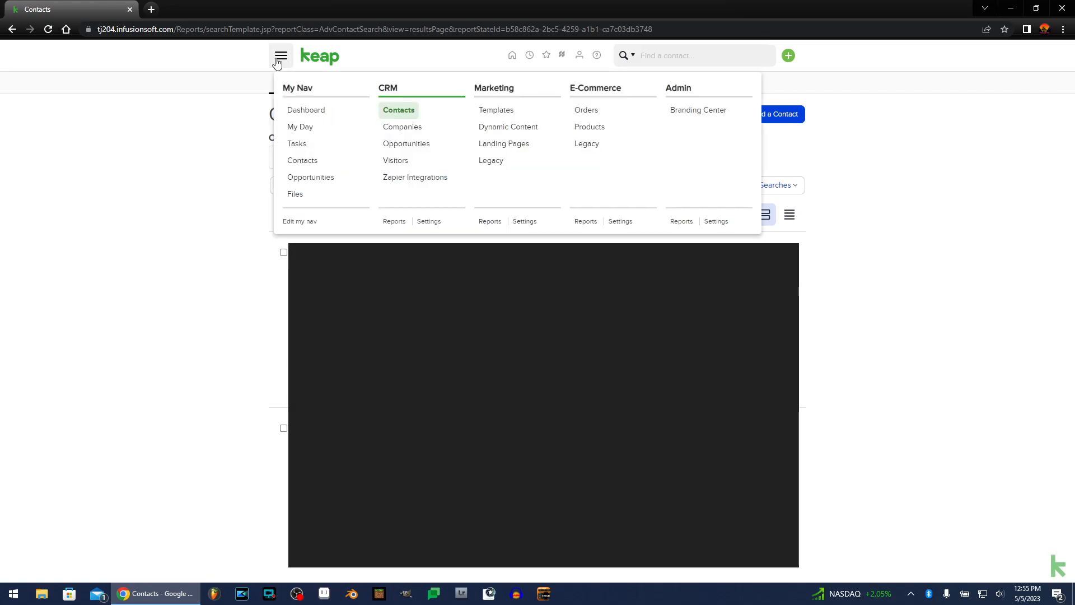
click(403, 110)
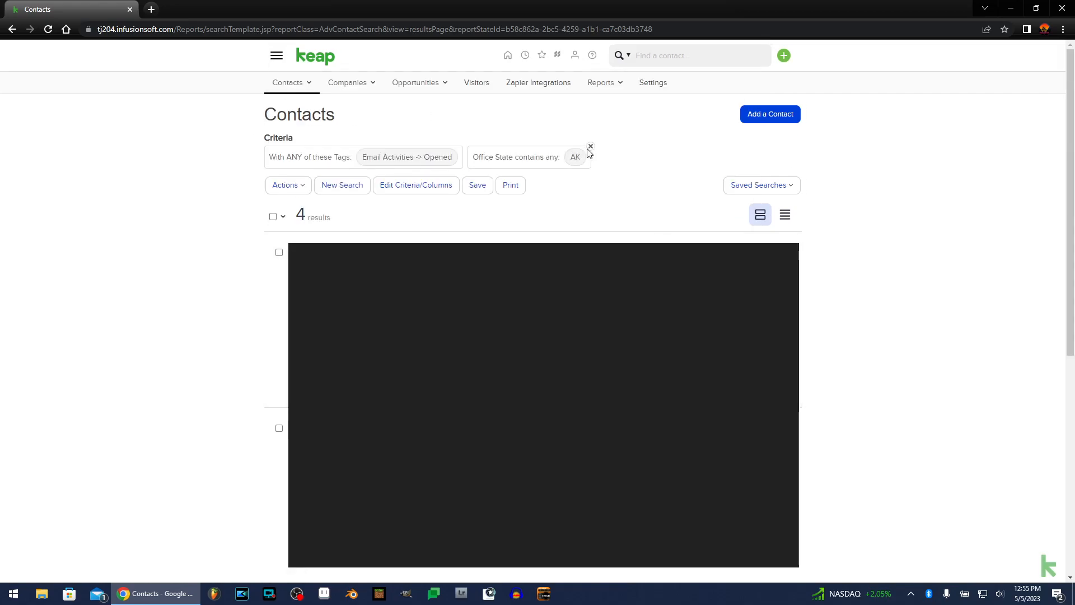
click(590, 148)
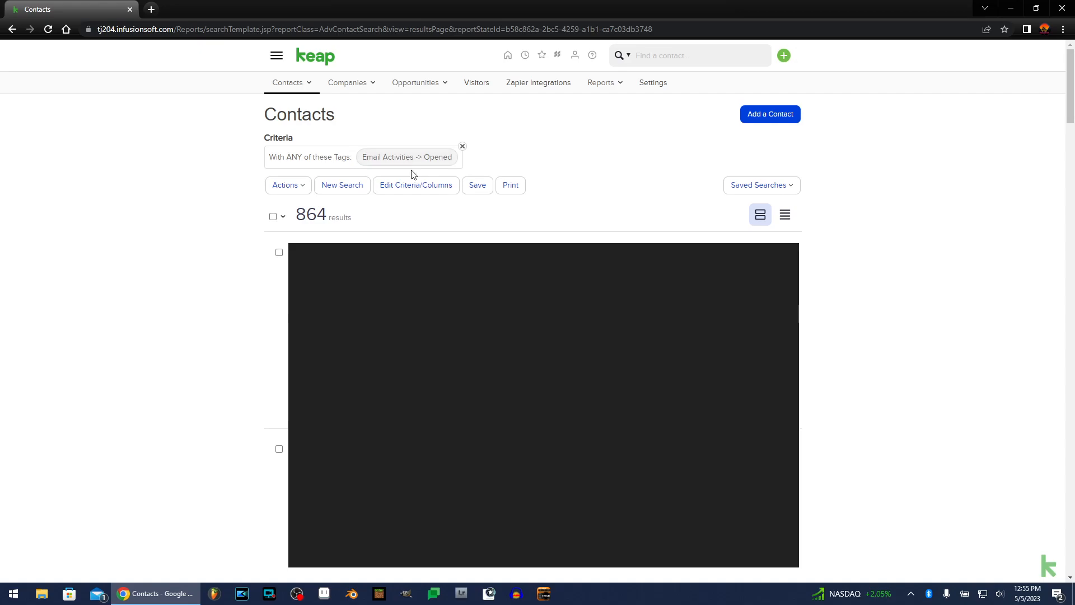
Open the Apply/Remove Tag action for all listed contacts, choose Remove, and select the Email Activities -> Opened tag.
click(278, 221)
click(303, 188)
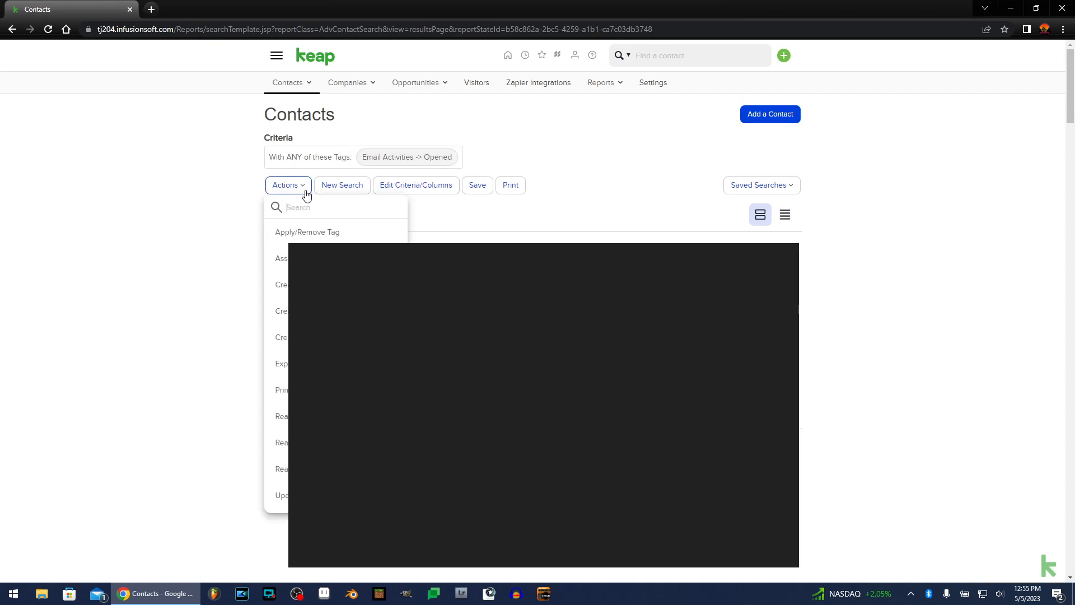
click(286, 235)
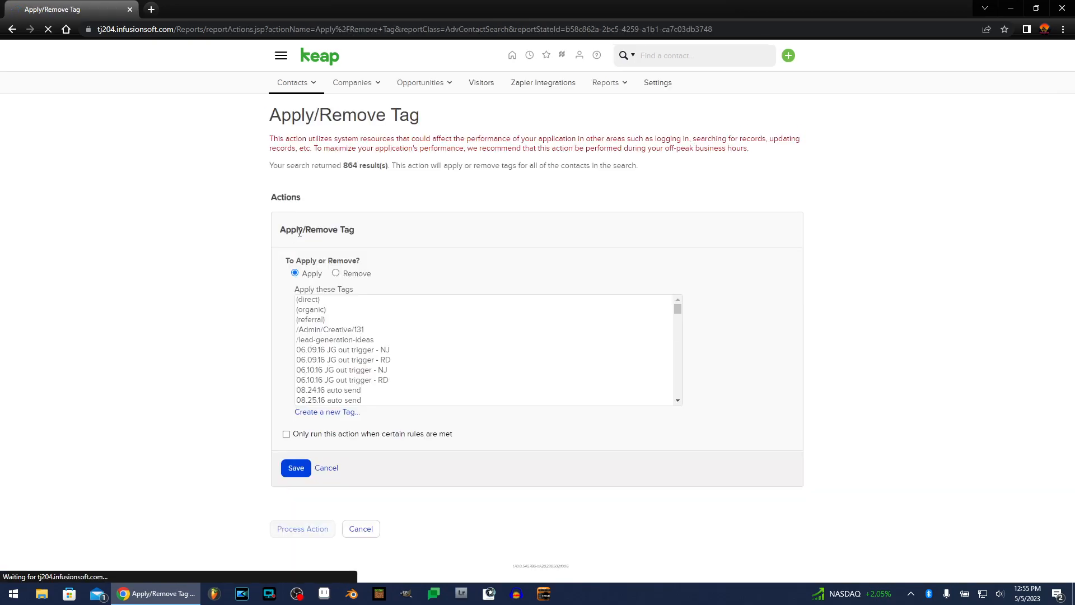
click(344, 274)
click(317, 352)
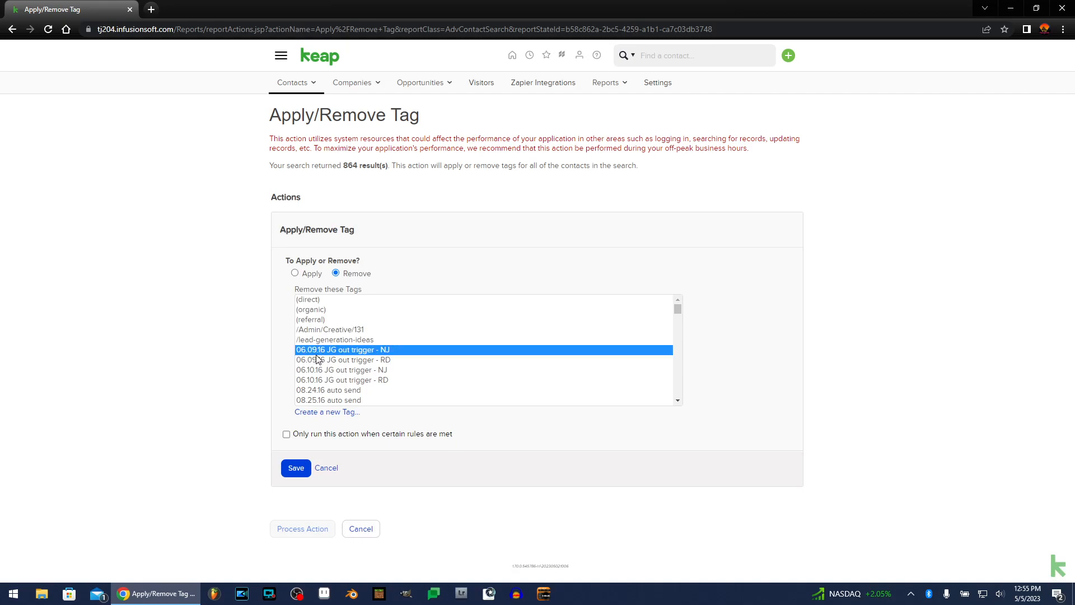
key(e)
key(e)
key(e)
key(e)
key(e)
key(e)
key(e)
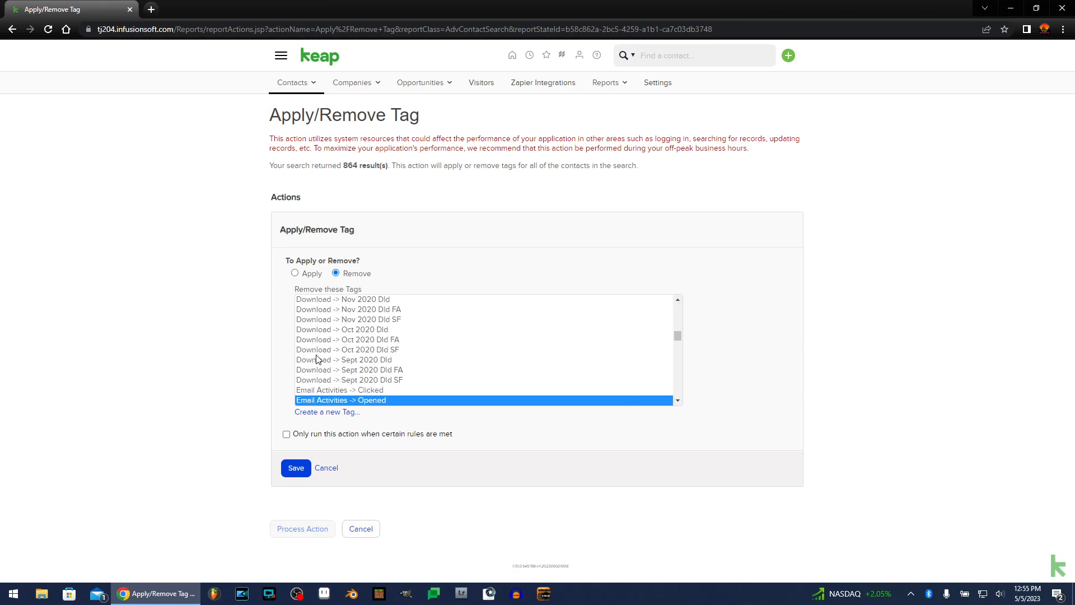